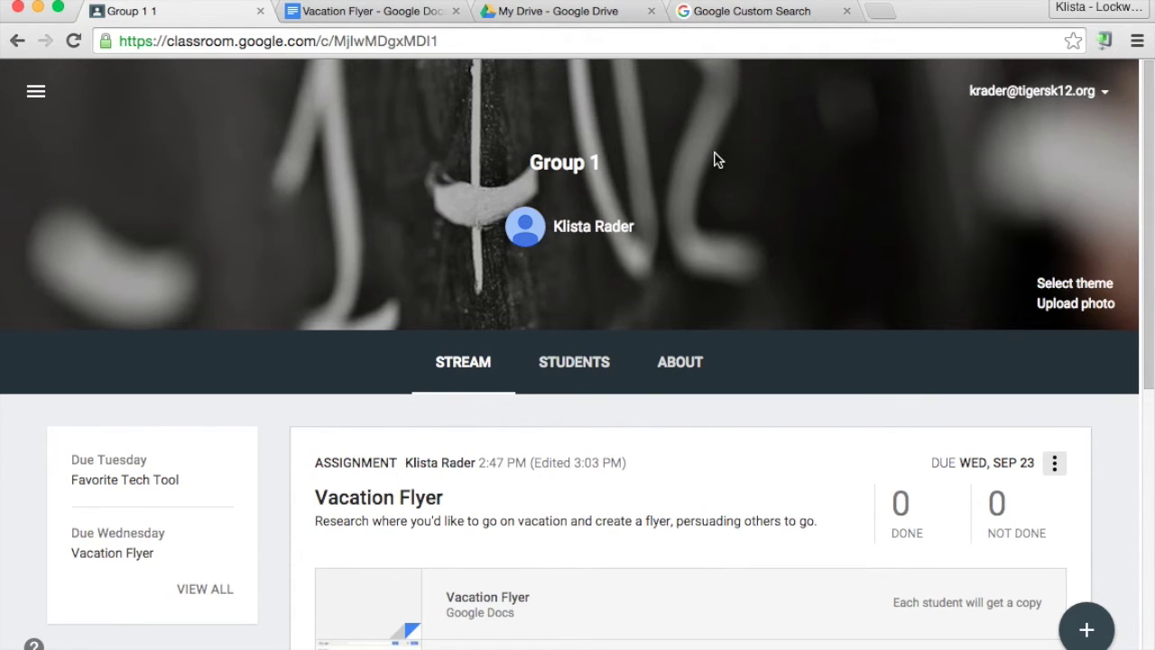
Step: Open a new blank browser tab next to the Group 1 class page
{"action": "left_click", "coordinate": [881, 12]}
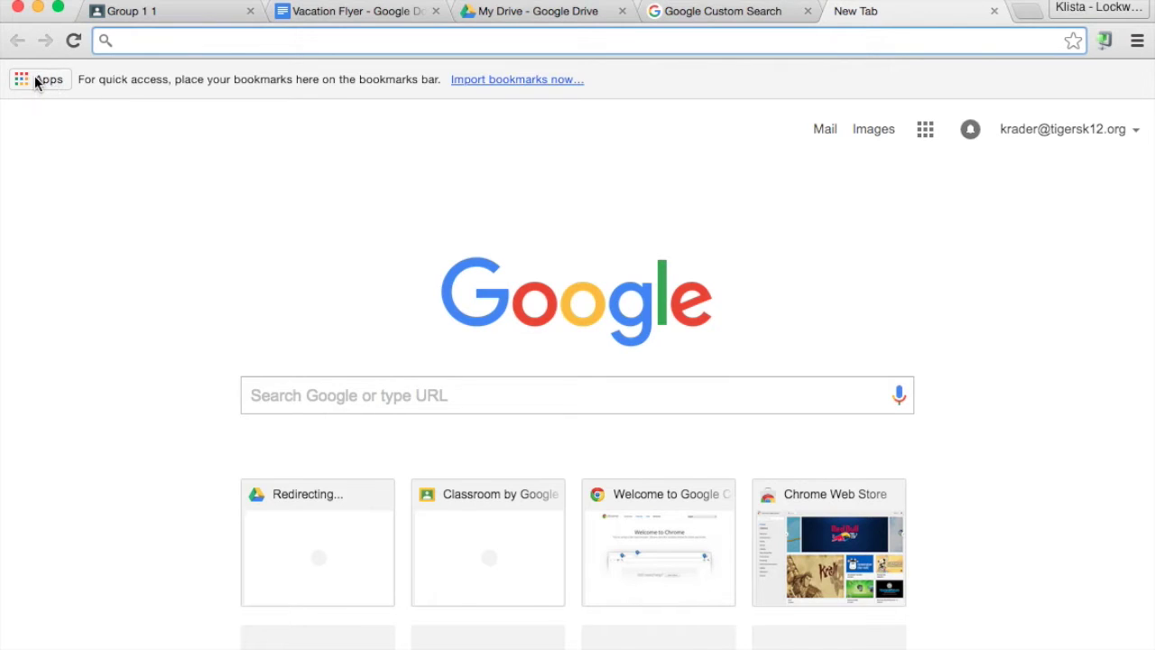
Step: Search the Chrome Web Store for 'add to classroom' from the Apps list
{"action": "left_click", "coordinate": [37, 80]}
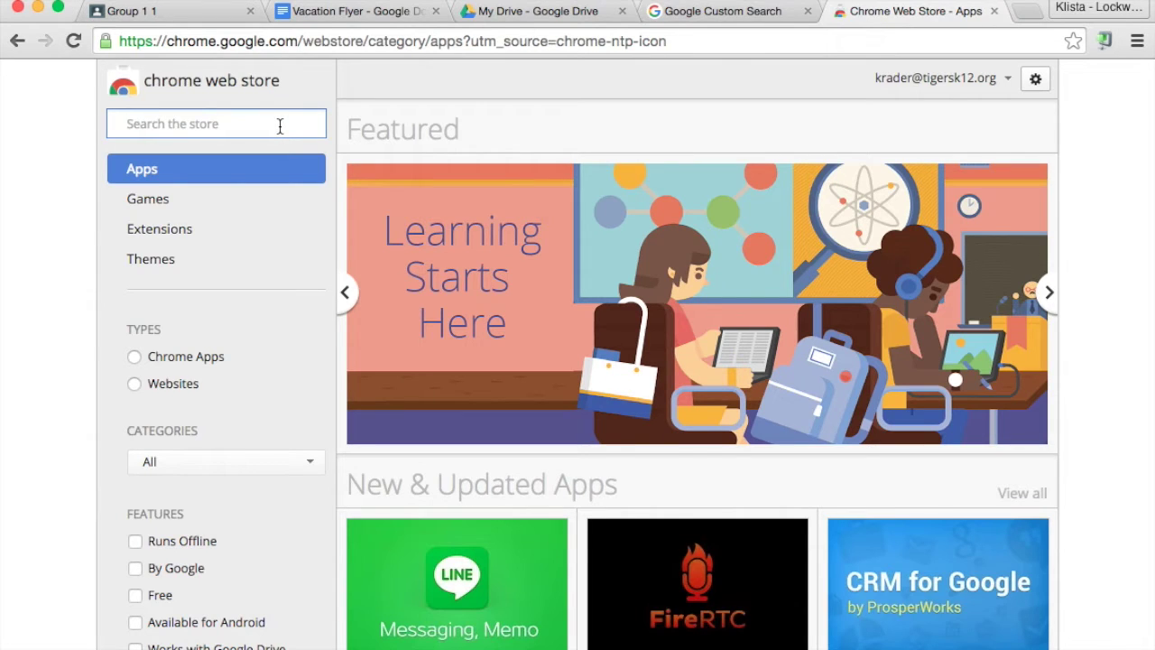
{"action": "type", "text": "add "}
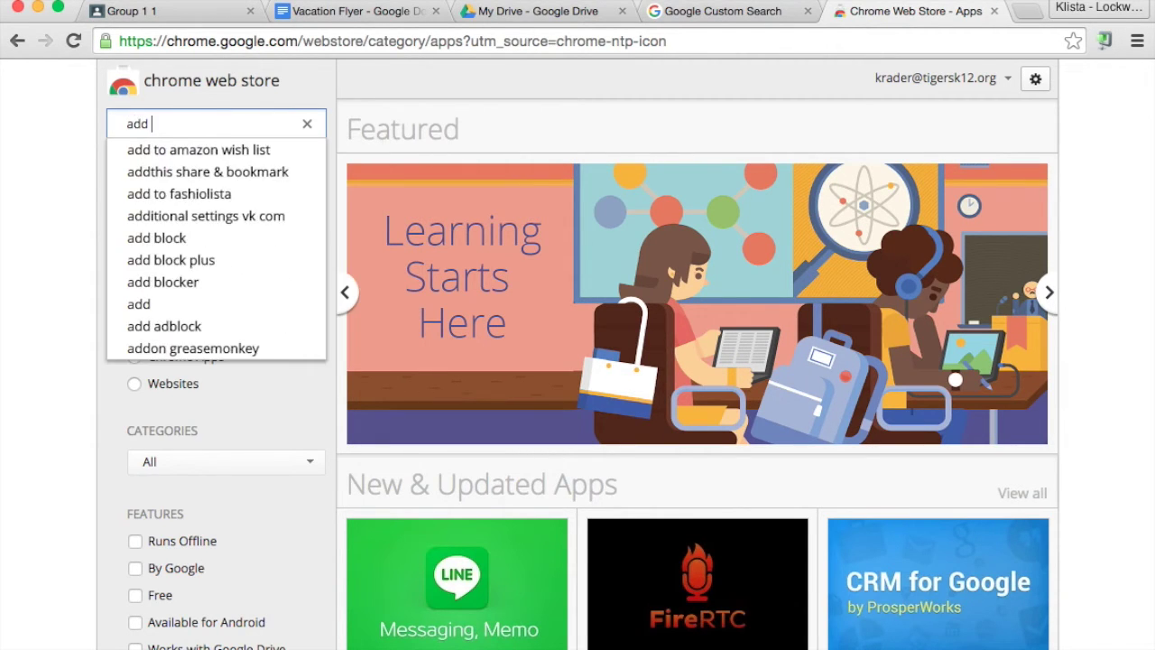
{"action": "type", "text": "to classroom"}
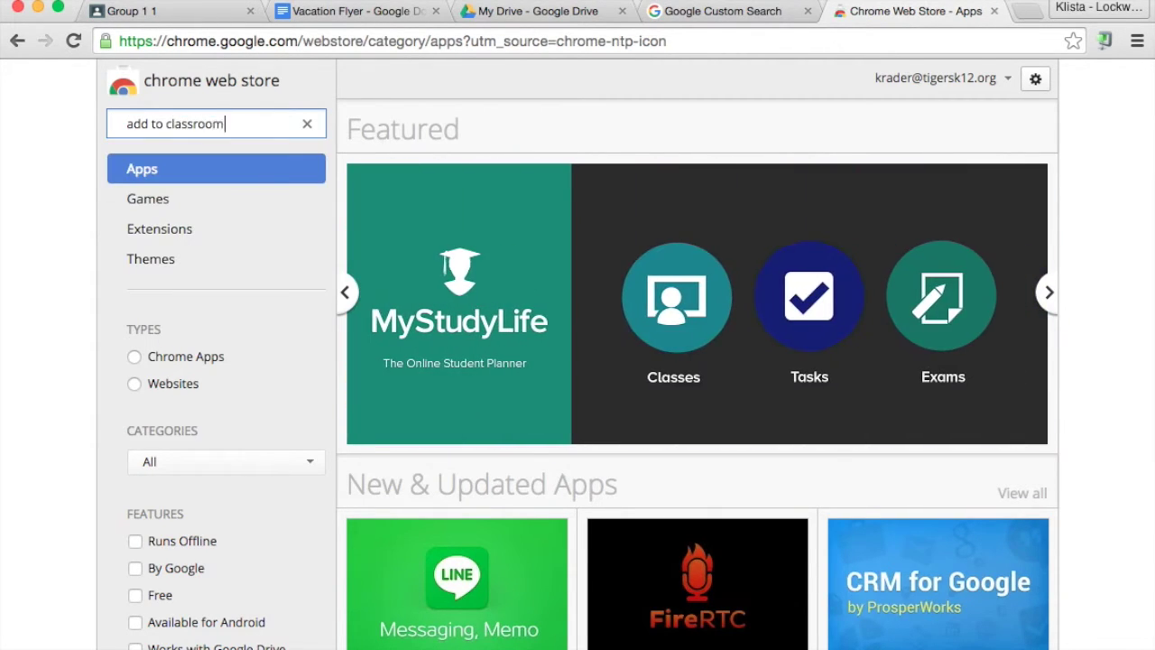
{"action": "key", "text": "Return"}
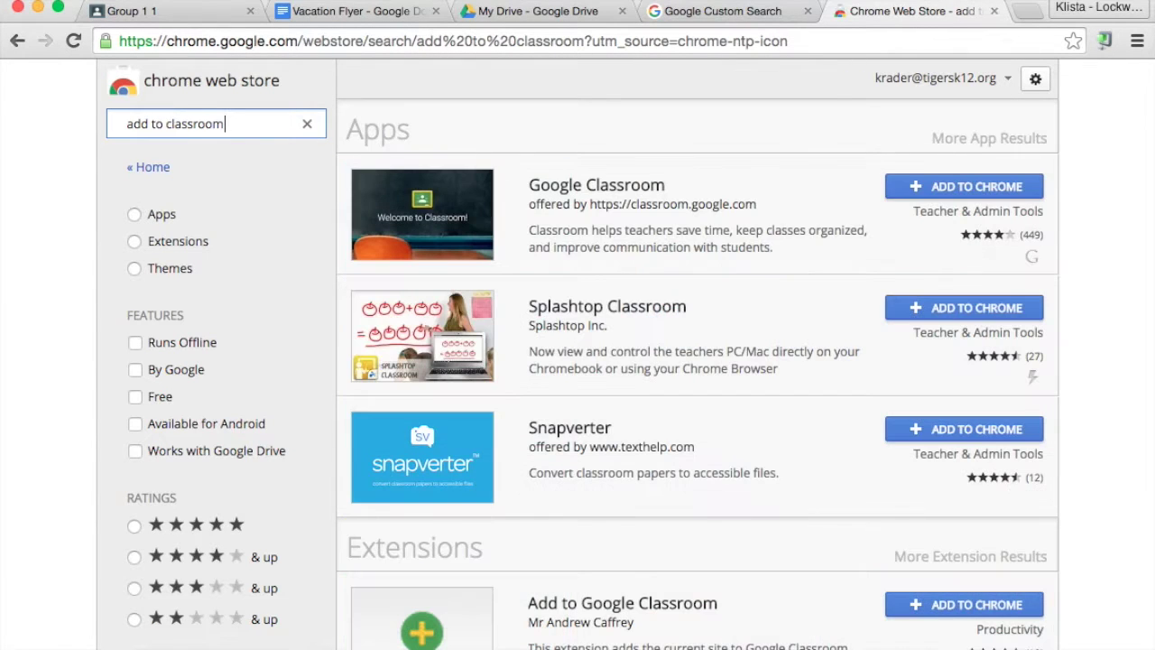
Step: Install the Add to Google Classroom extension from the search results
{"action": "scroll", "coordinate": [710, 475], "scroll_direction": "down", "scroll_amount": 3}
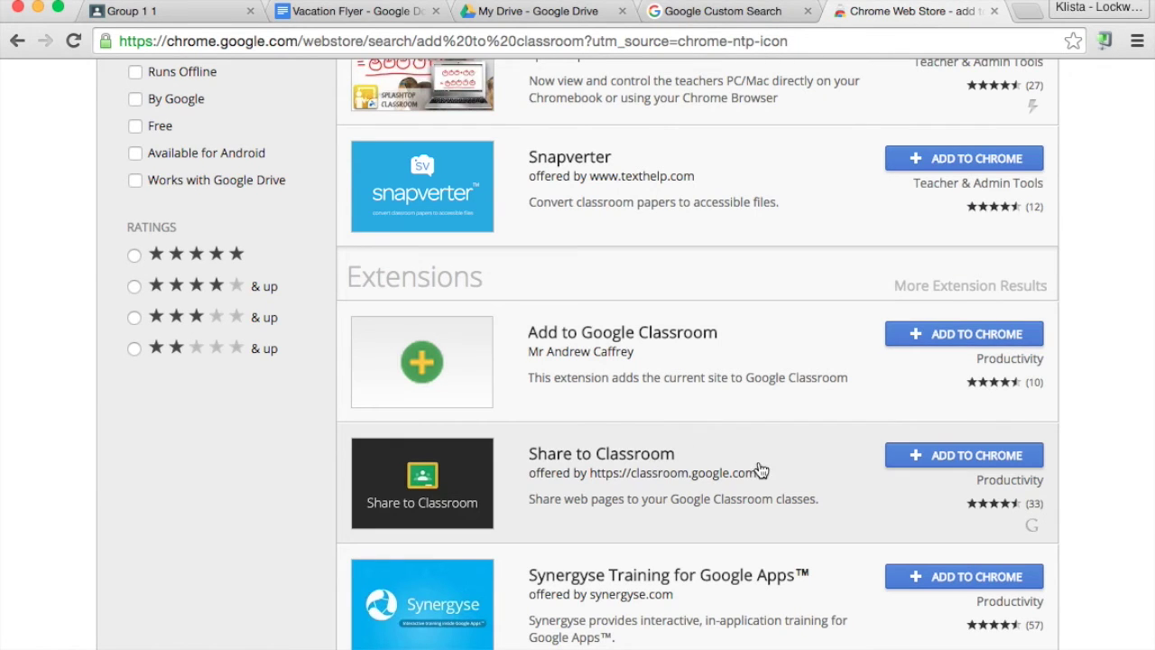
{"action": "left_click", "coordinate": [912, 336]}
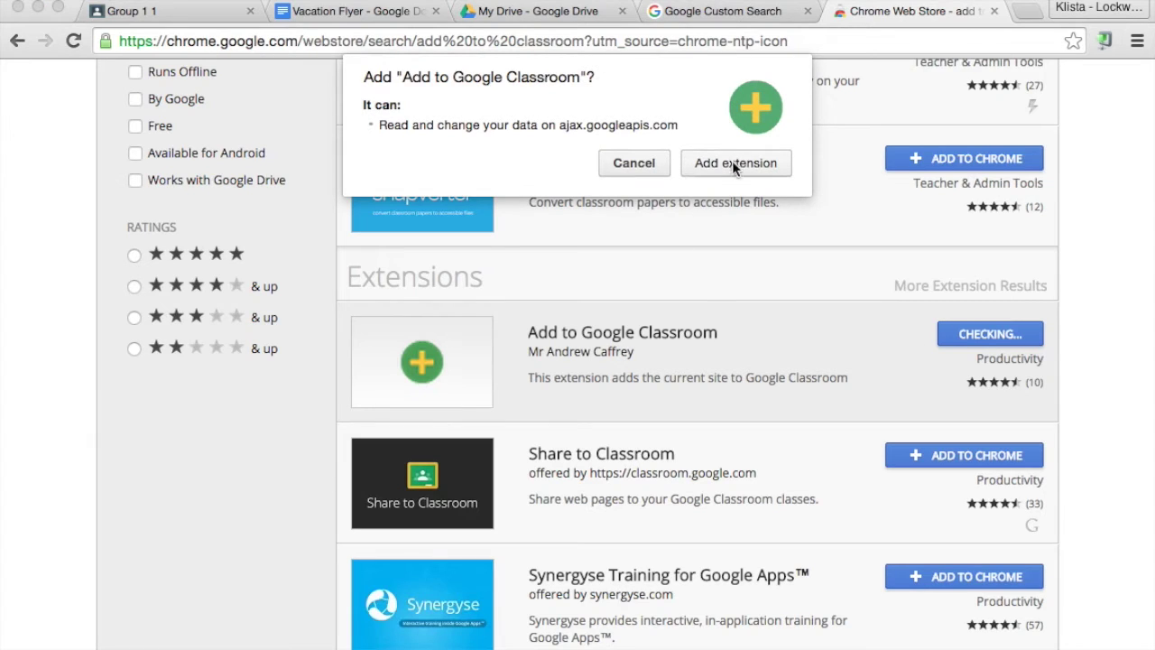
{"action": "left_click", "coordinate": [750, 163]}
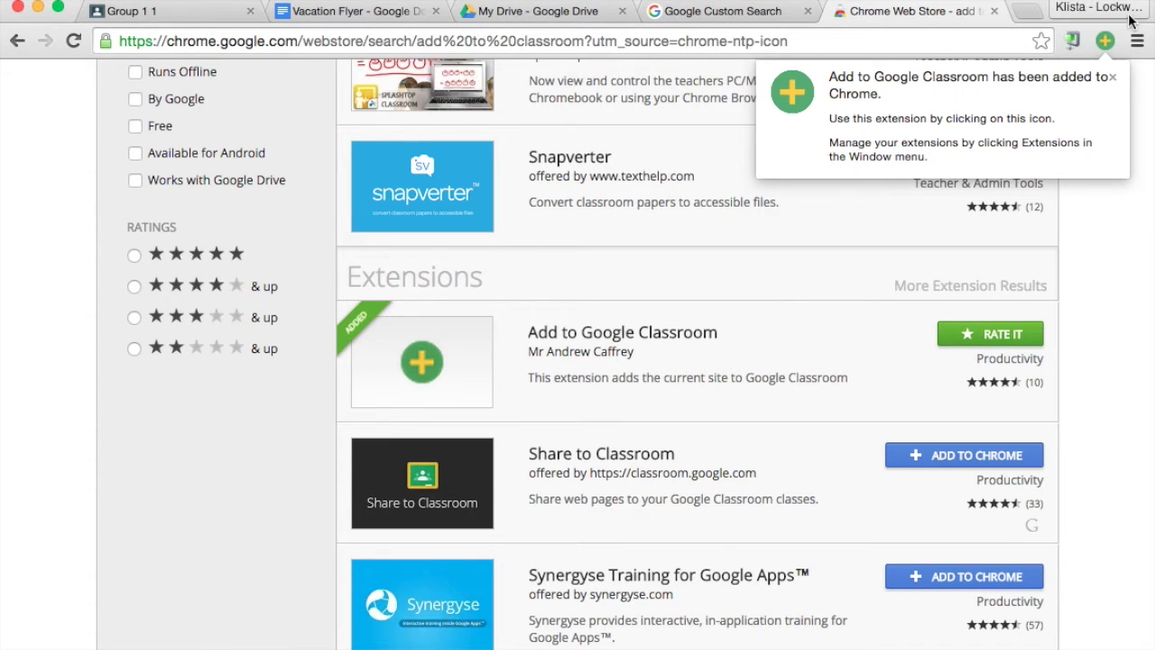
{"action": "left_click", "coordinate": [922, 456]}
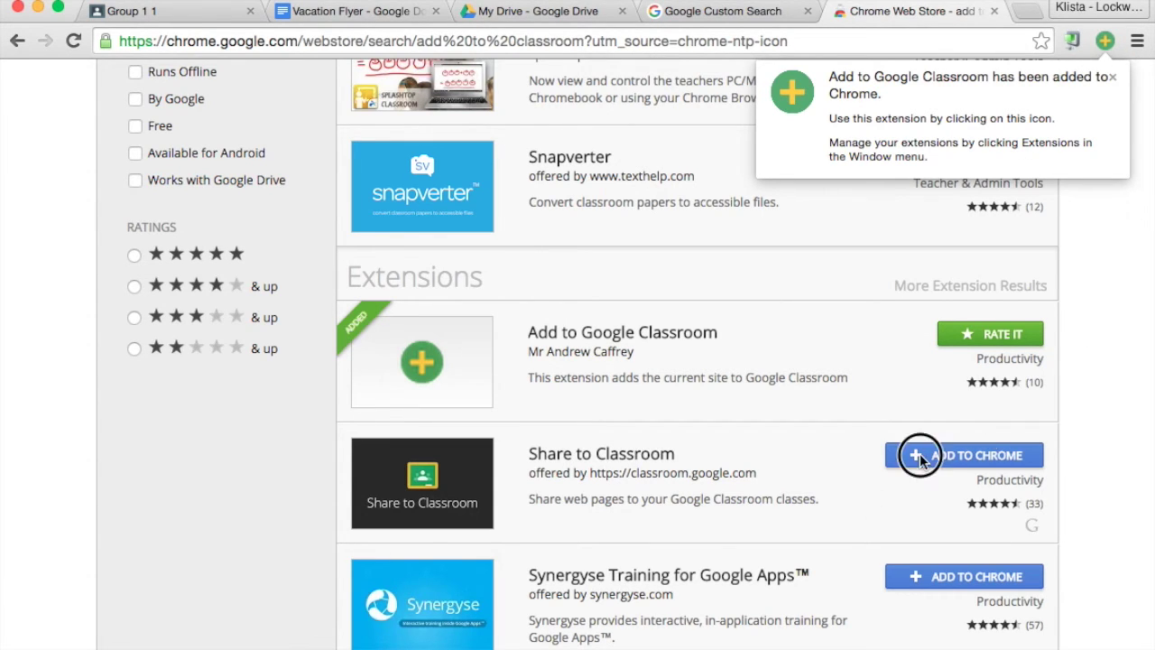
Step: Install the Share to Classroom extension and close the Web Store tab
{"action": "left_click", "coordinate": [922, 456]}
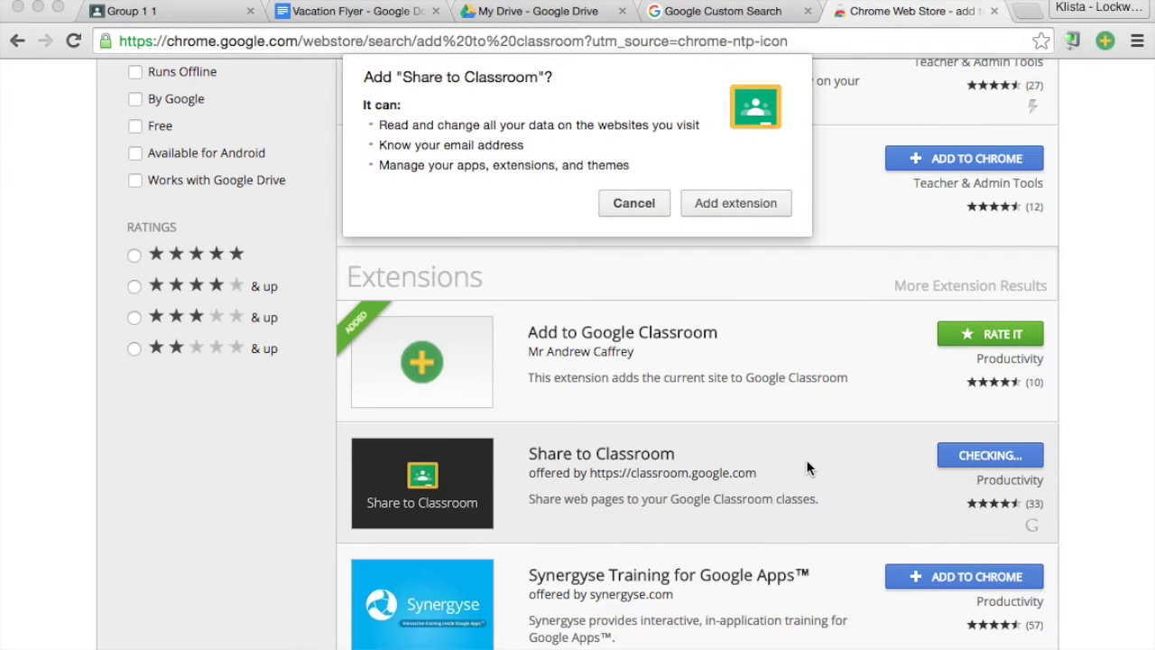
{"action": "left_click", "coordinate": [701, 205]}
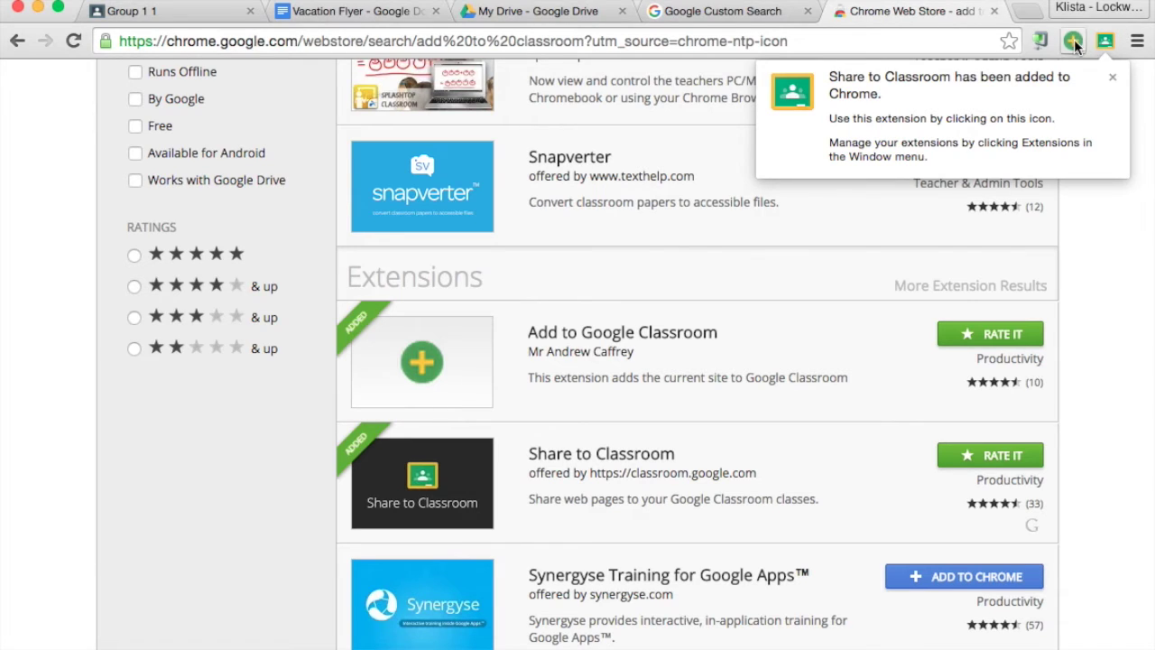
{"action": "left_click", "coordinate": [995, 11]}
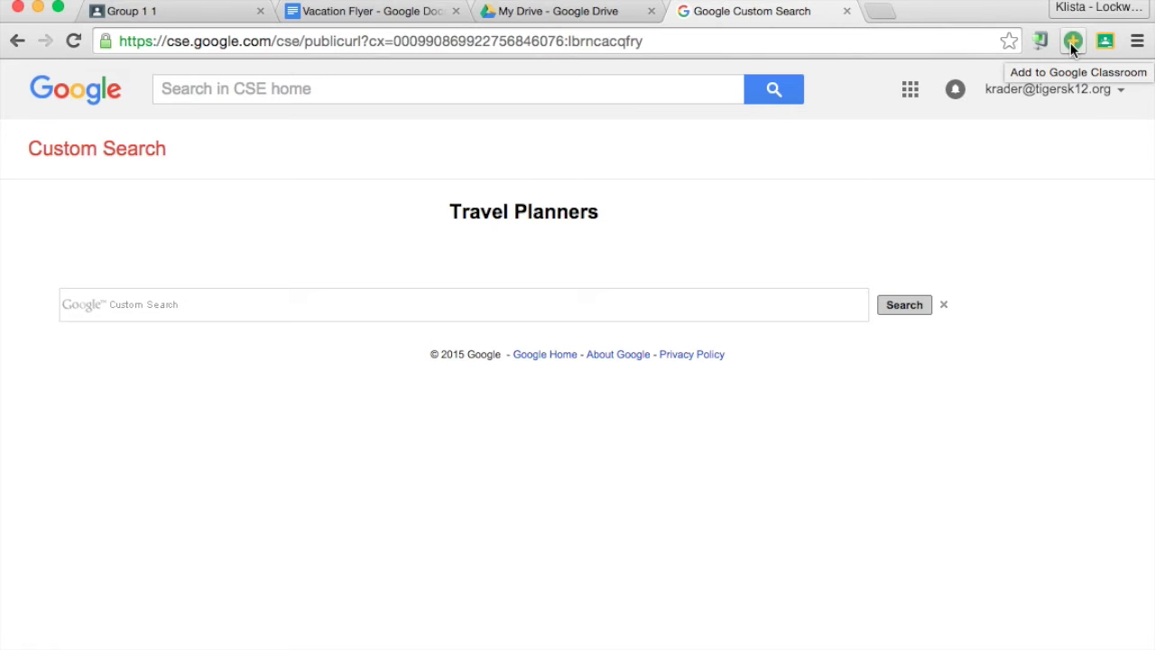
{"action": "left_click", "coordinate": [193, 18]}
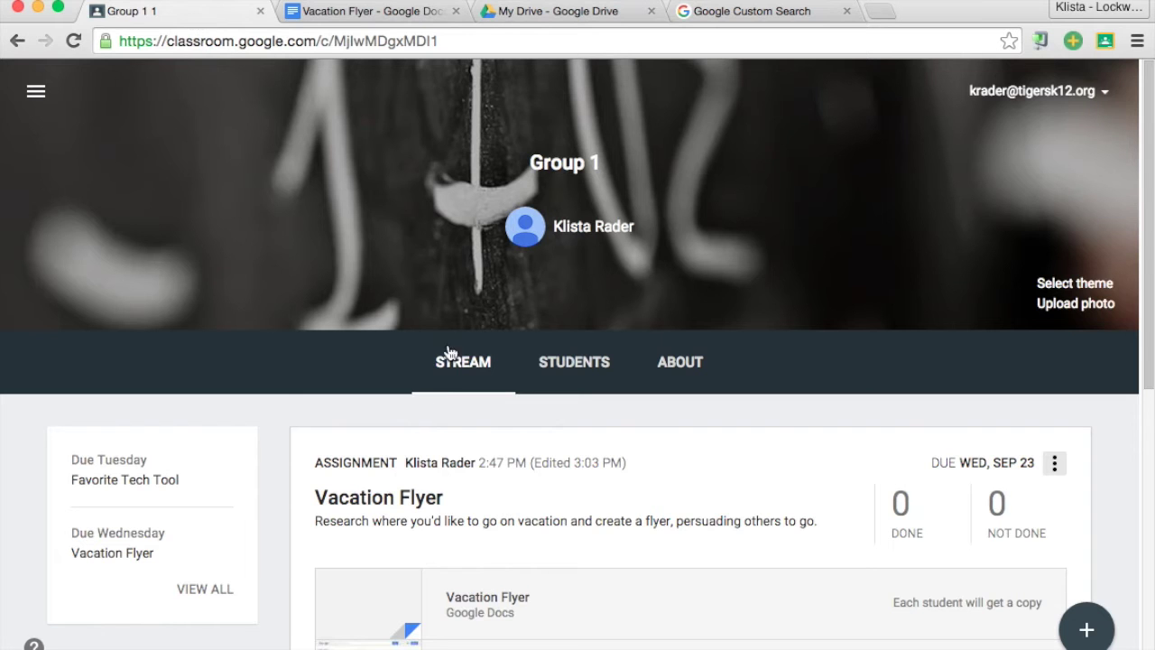
{"action": "scroll", "coordinate": [421, 398], "scroll_direction": "down", "scroll_amount": 3}
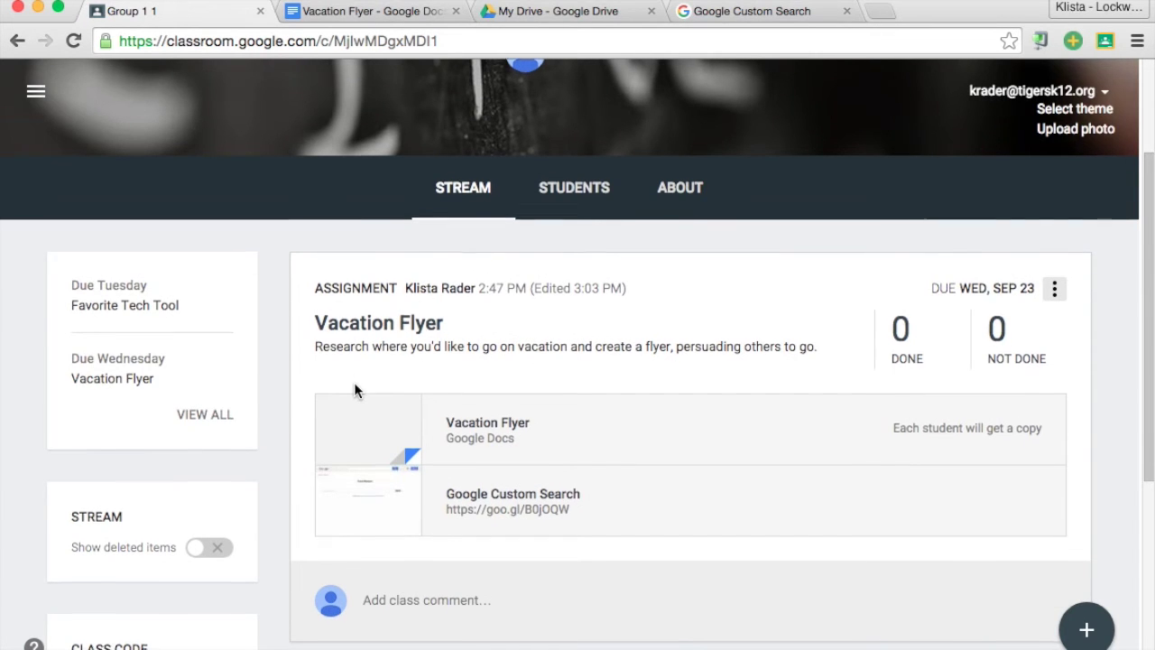
{"action": "scroll", "coordinate": [354, 388], "scroll_direction": "down", "scroll_amount": 5}
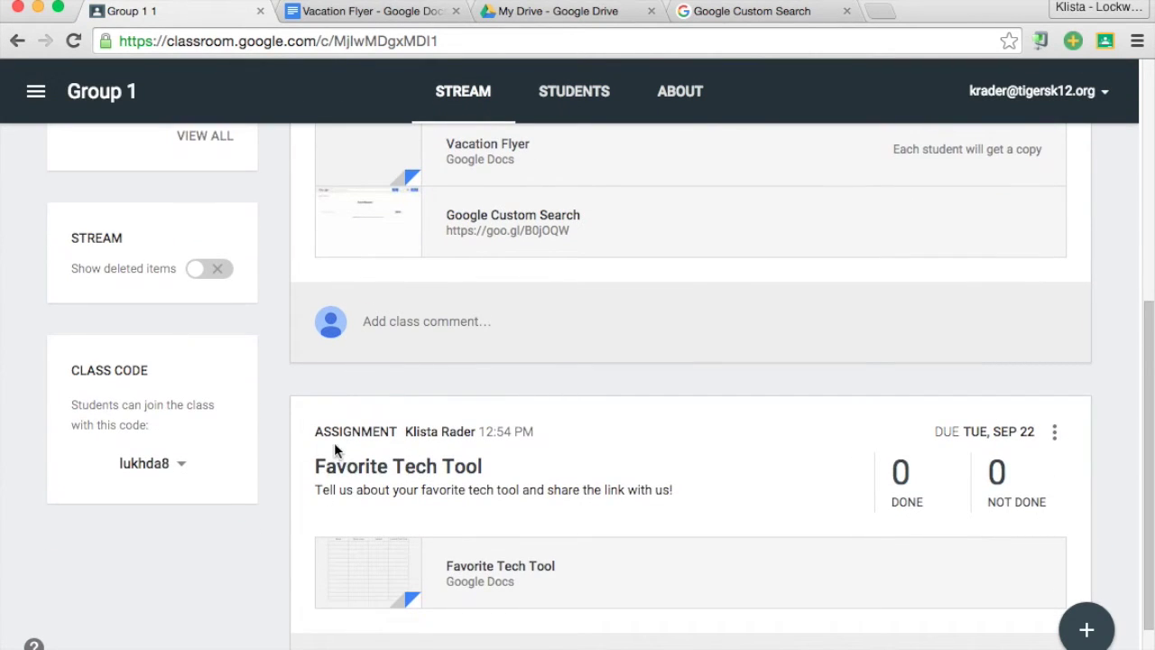
{"action": "scroll", "coordinate": [335, 449], "scroll_direction": "up", "scroll_amount": 8}
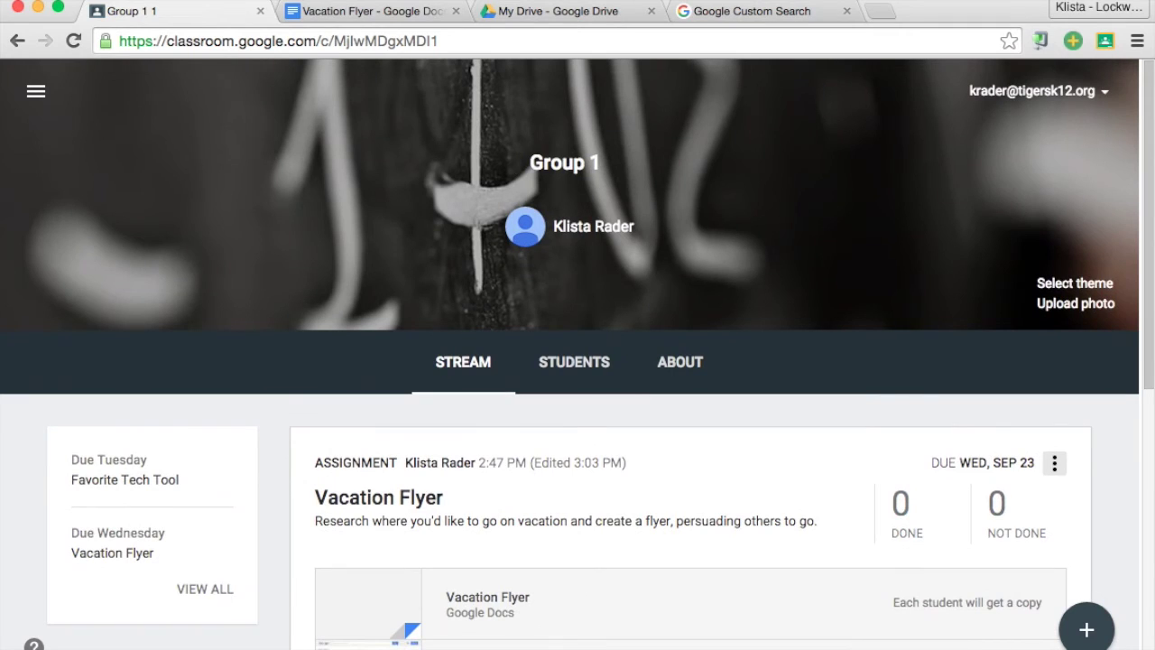
{"action": "left_click", "coordinate": [693, 18]}
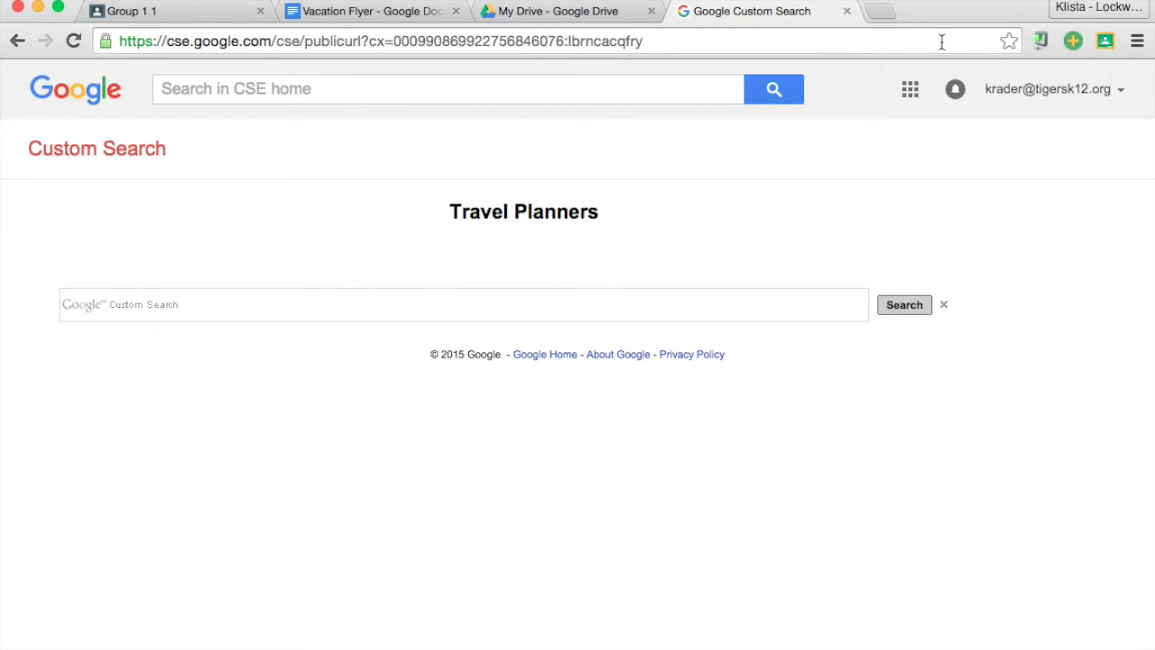
Step: Share the Travel Planners page to Classroom as an announcement for Group 1
{"action": "left_click", "coordinate": [1073, 42]}
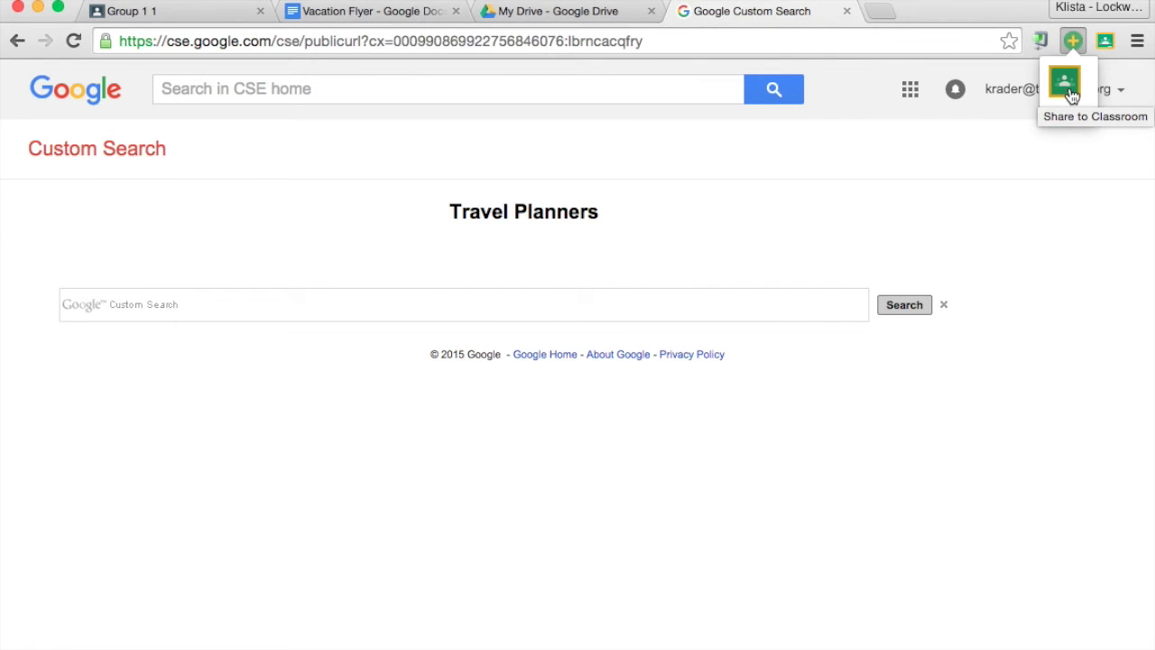
{"action": "left_click", "coordinate": [1068, 91]}
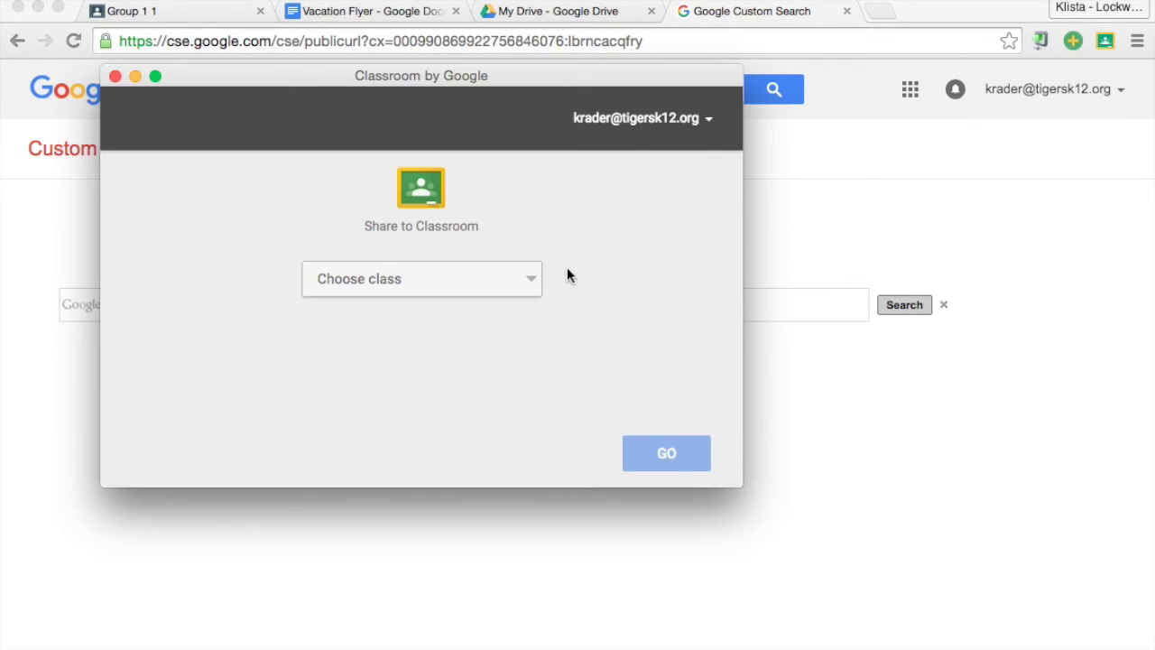
{"action": "left_click", "coordinate": [486, 291]}
{"action": "left_click", "coordinate": [399, 353]}
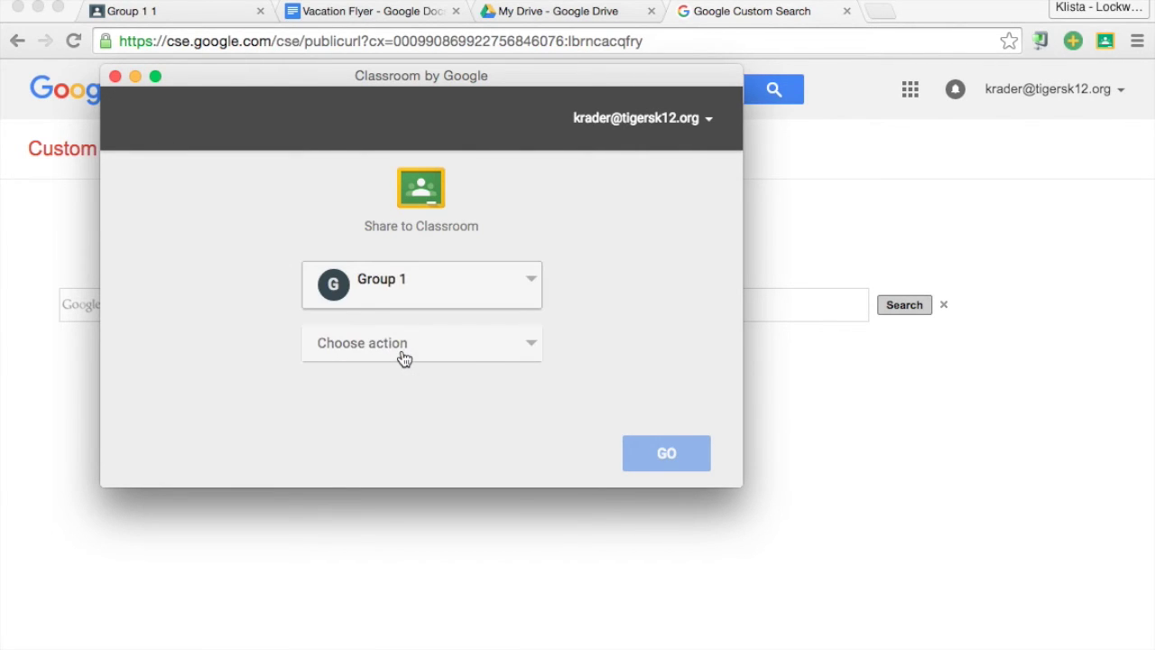
{"action": "left_click", "coordinate": [482, 348]}
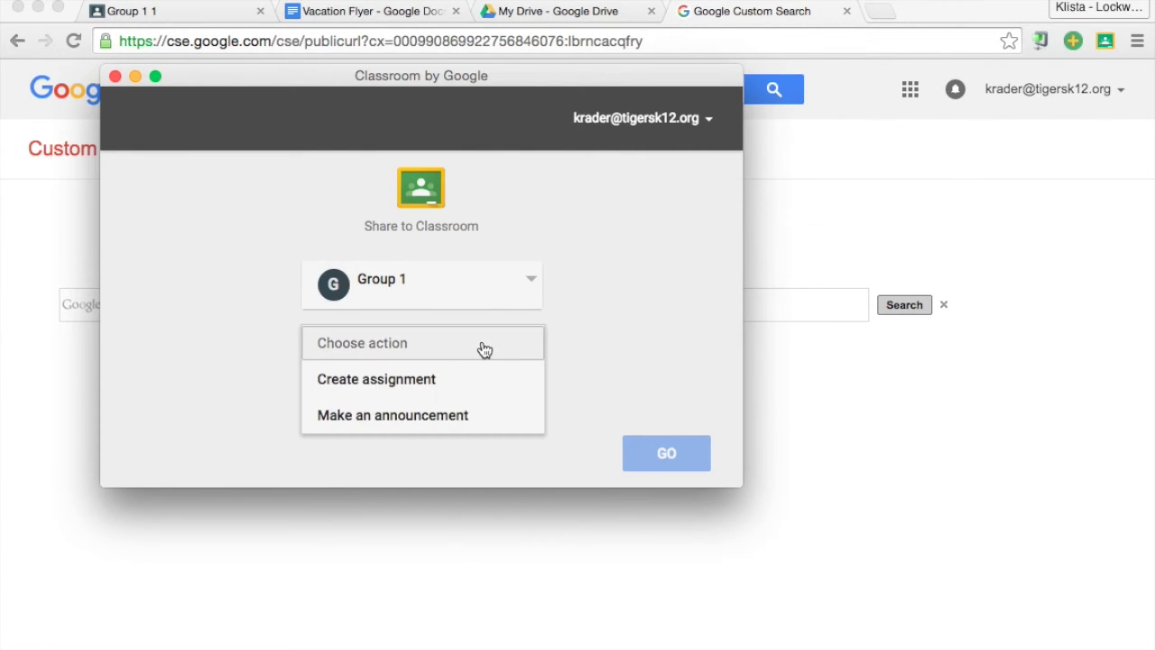
{"action": "left_click", "coordinate": [446, 417]}
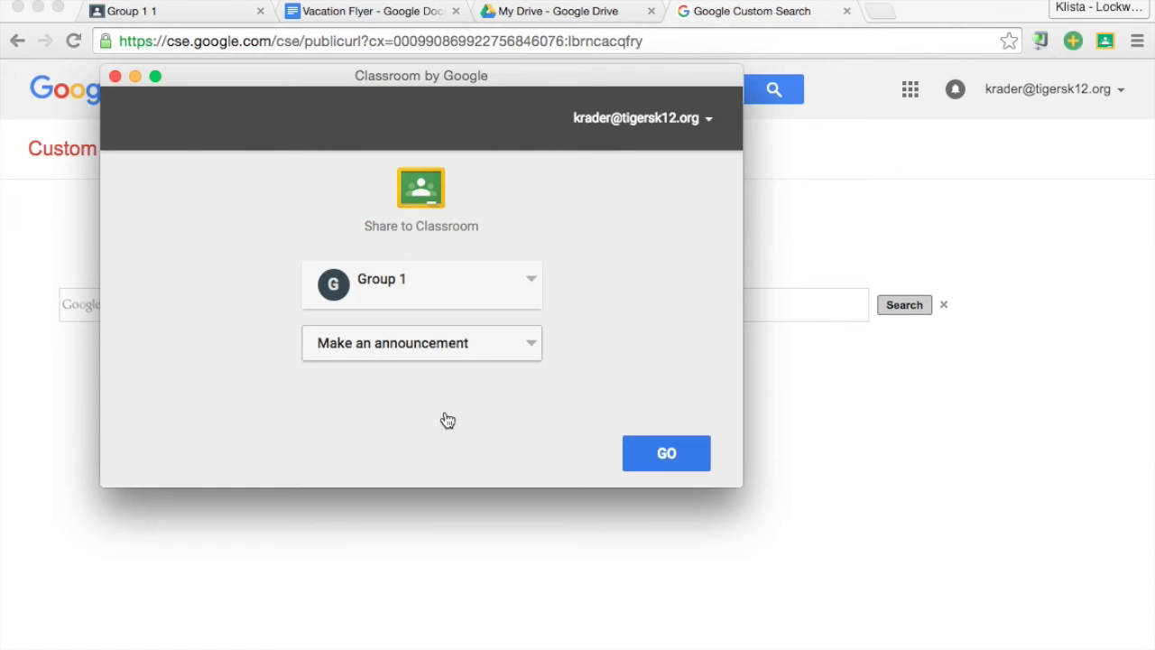
{"action": "left_click", "coordinate": [668, 457]}
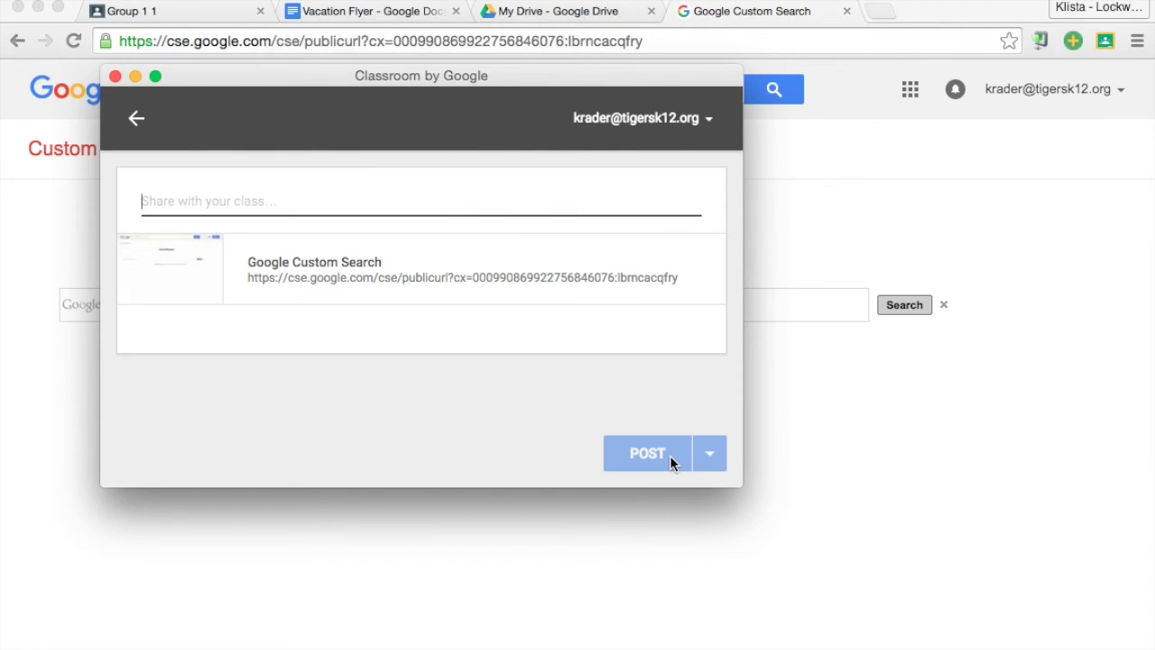
Step: Post the announcement with 'Use this link for your research.' and go to the Group 1 tab
{"action": "type", "text": "Use this"}
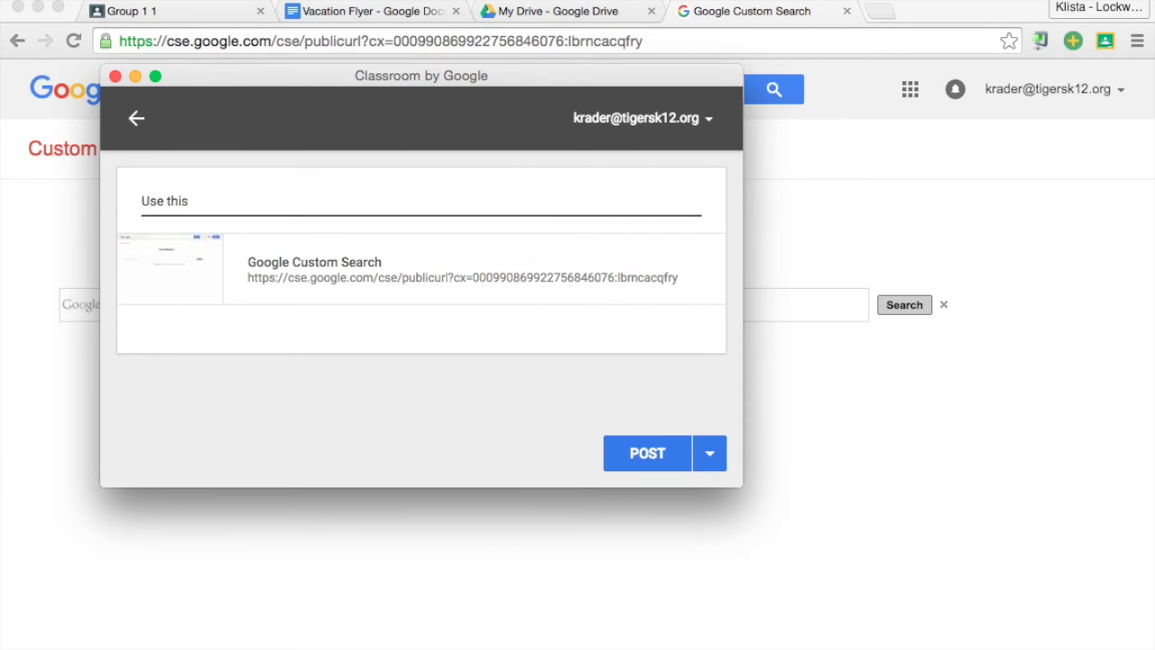
{"action": "type", "text": " link for your research"}
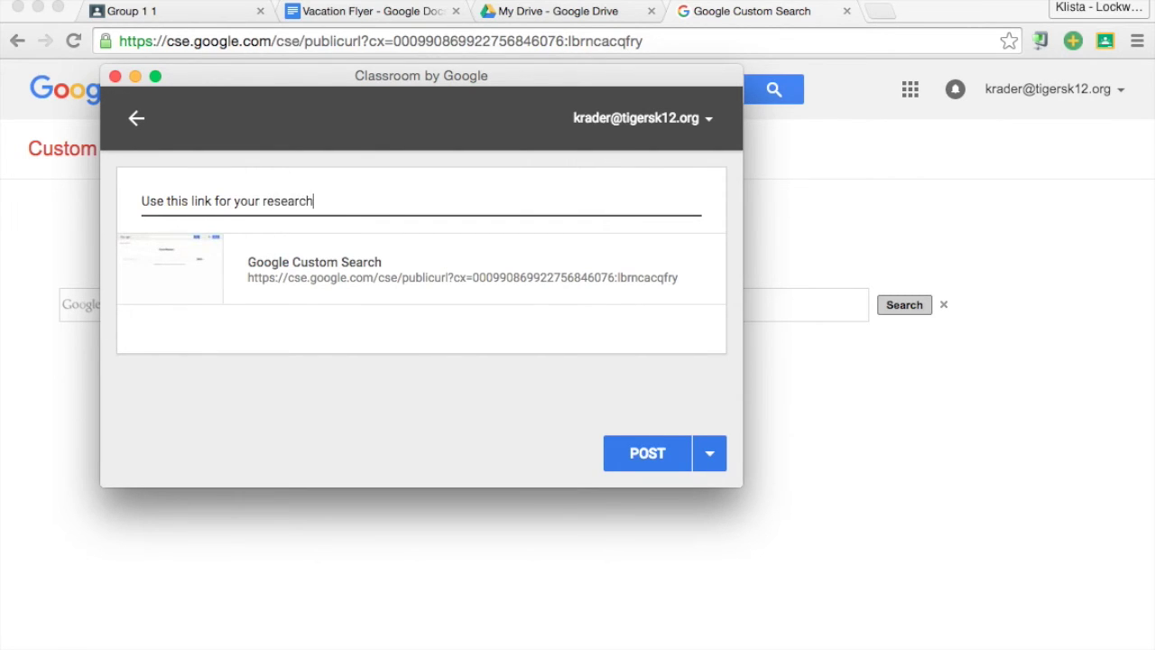
{"action": "type", "text": "."}
{"action": "left_click", "coordinate": [712, 457]}
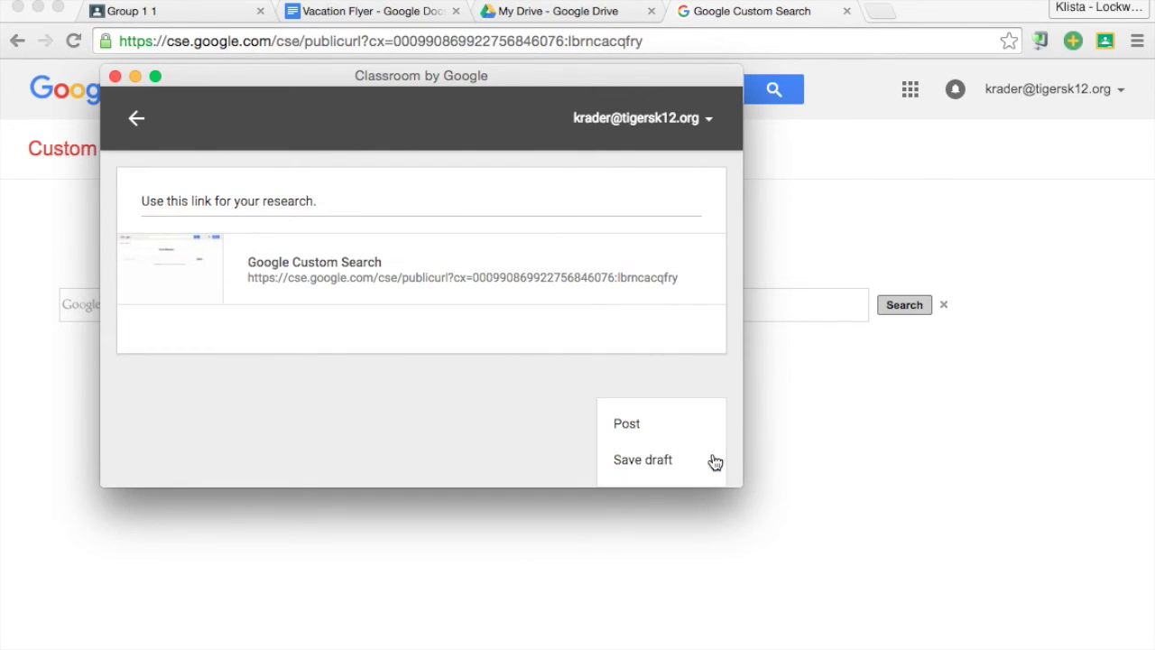
{"action": "left_click", "coordinate": [629, 424]}
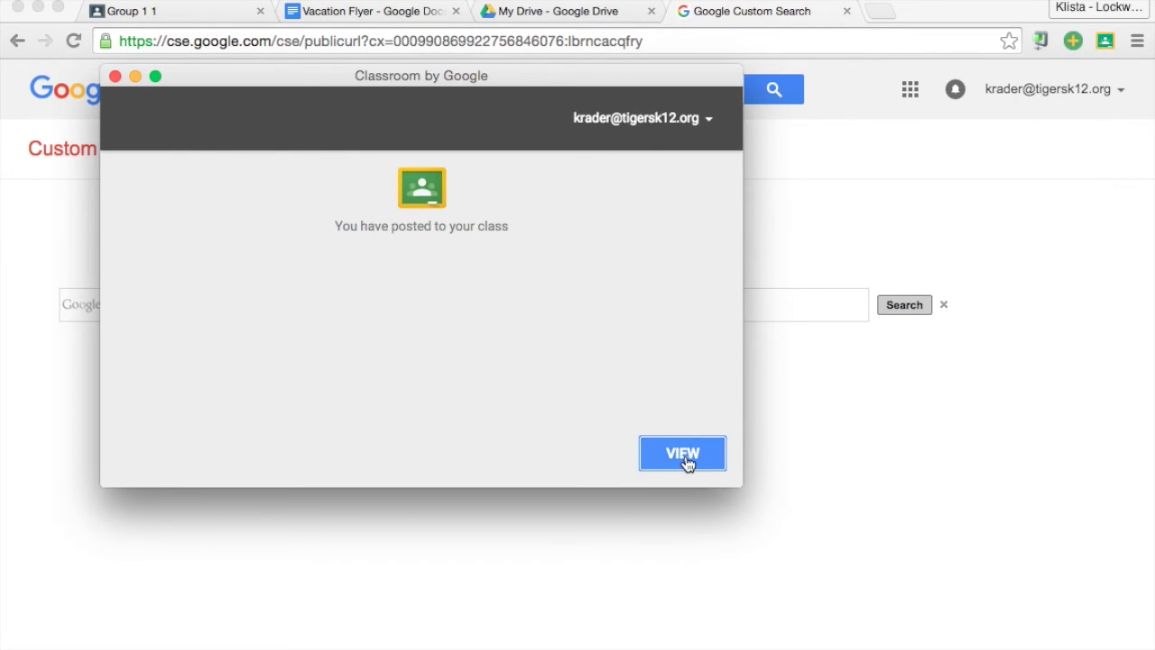
{"action": "left_click", "coordinate": [192, 18]}
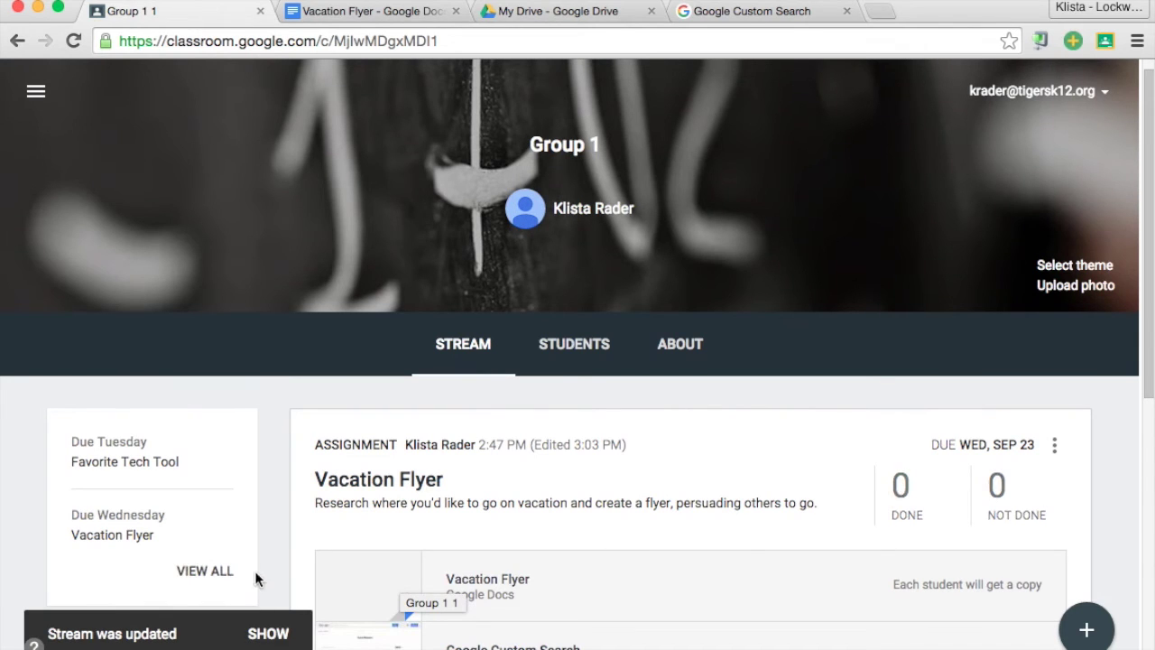
Step: Load and check the new Group 1 announcement, then return to the Travel Planners search tab
{"action": "left_click", "coordinate": [279, 638]}
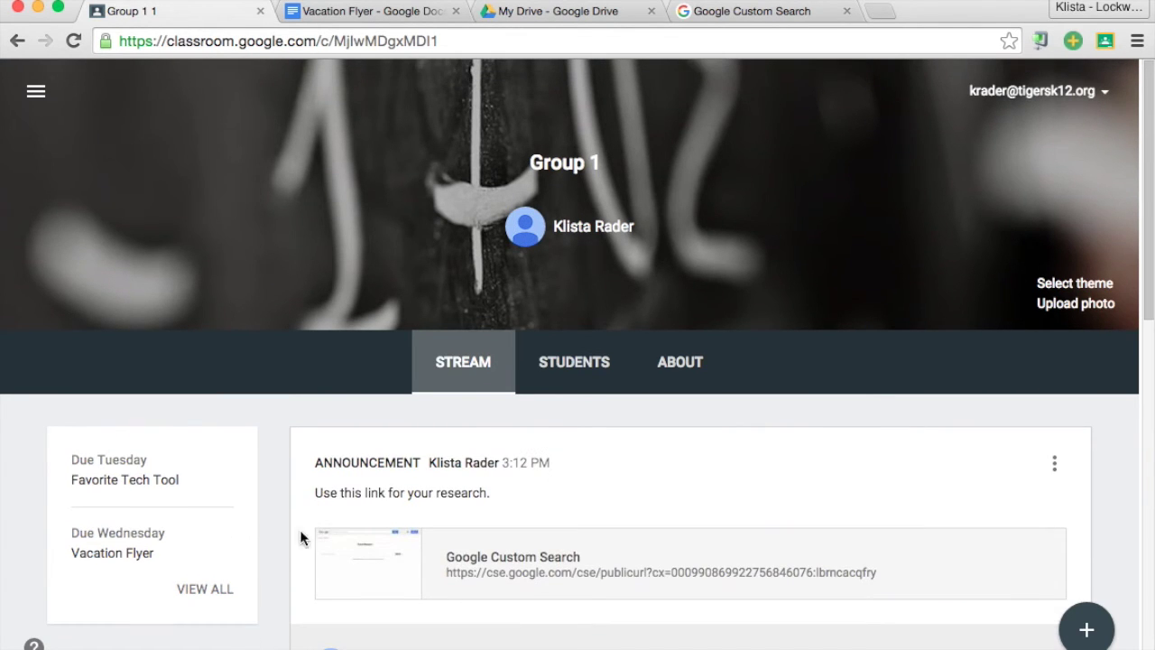
{"action": "scroll", "coordinate": [315, 518], "scroll_direction": "down", "scroll_amount": 3}
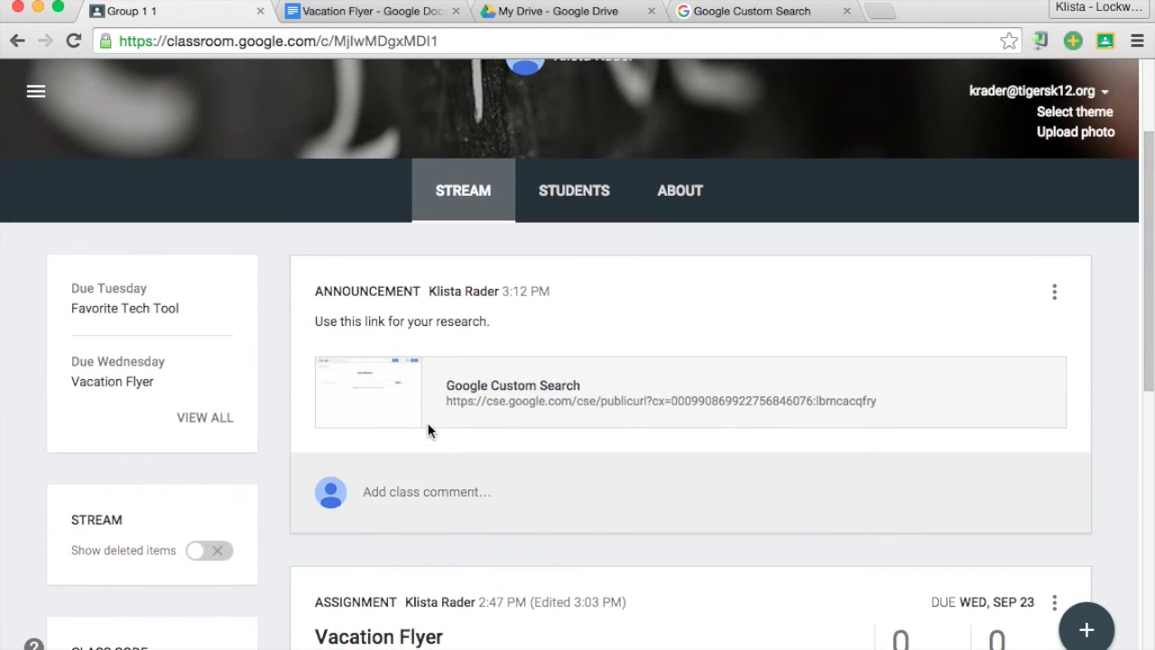
{"action": "scroll", "coordinate": [541, 395], "scroll_direction": "up", "scroll_amount": 3}
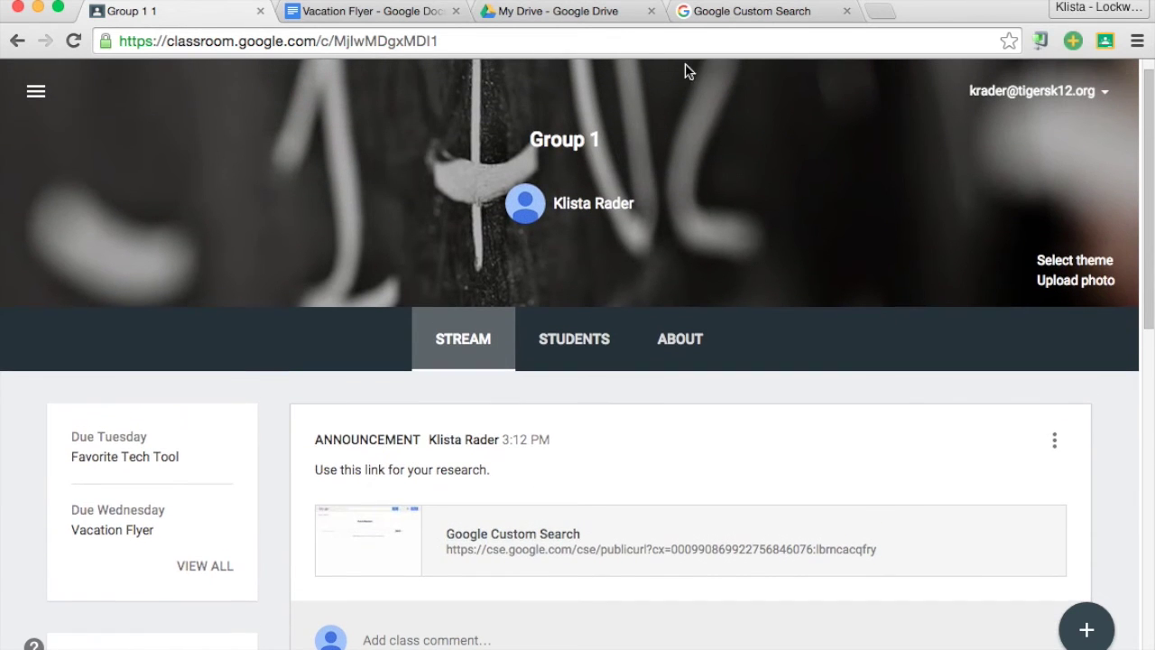
{"action": "left_click", "coordinate": [718, 18]}
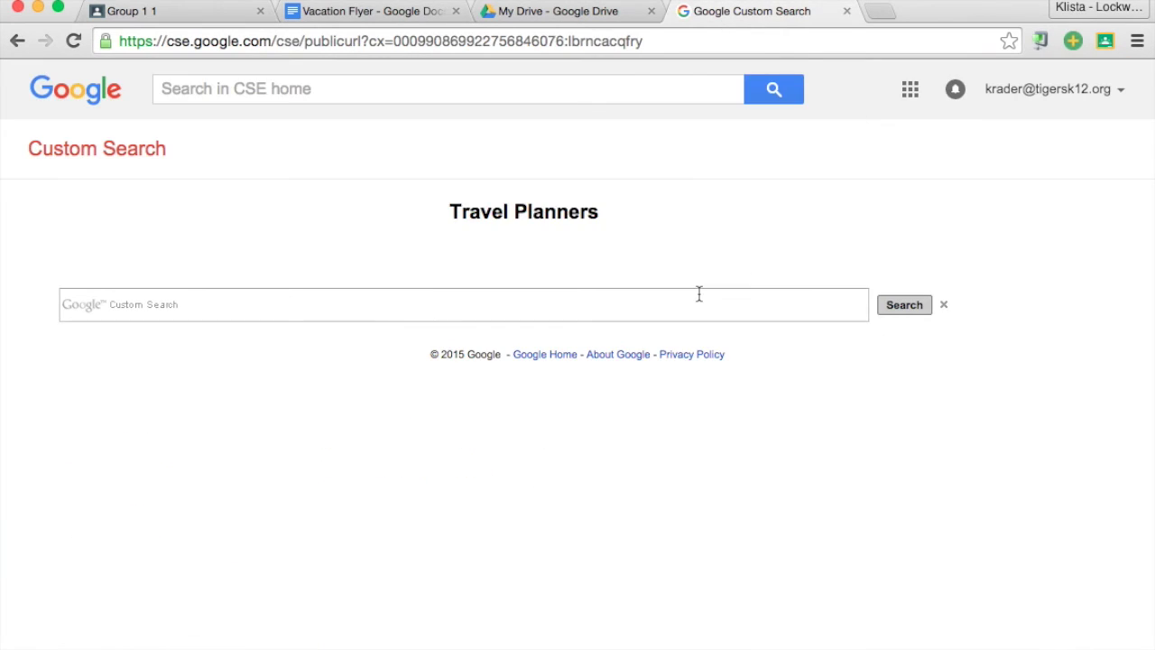
Step: Open Group 1's Push to students panel from the Google Classroom extension
{"action": "left_click", "coordinate": [1106, 40]}
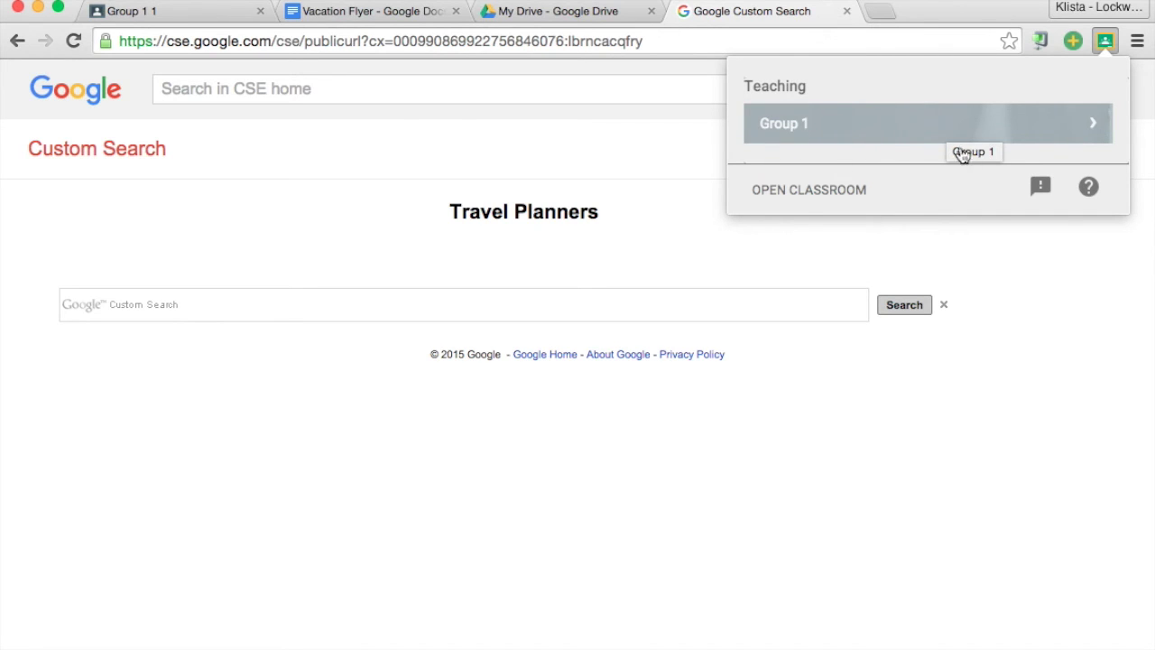
{"action": "left_click", "coordinate": [807, 133]}
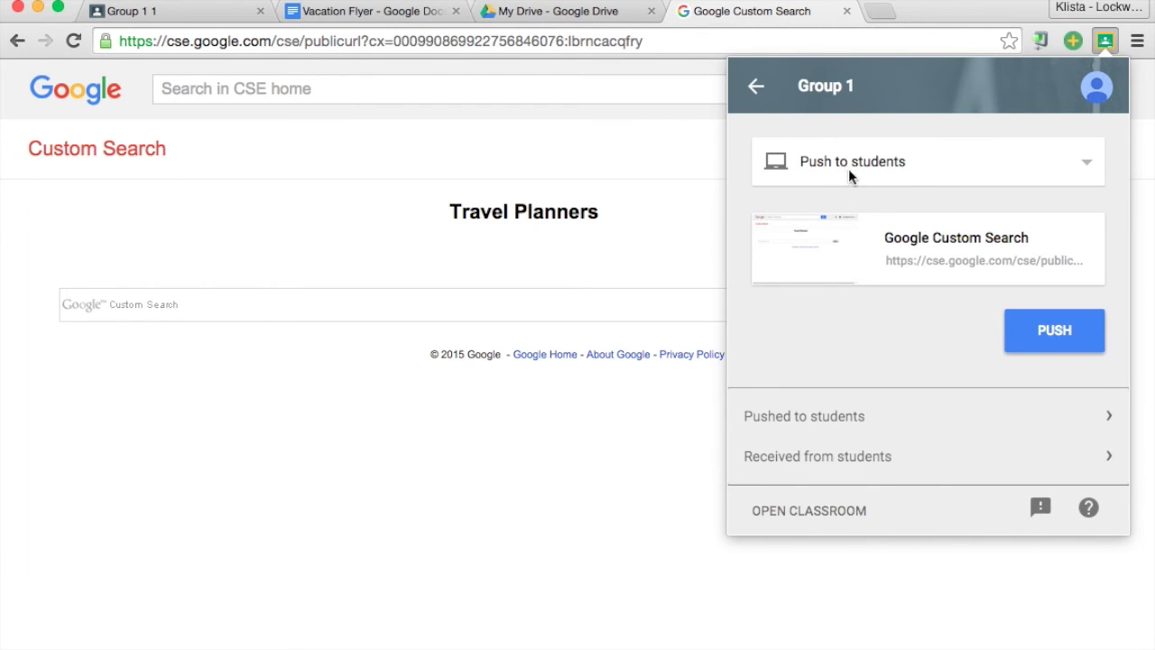